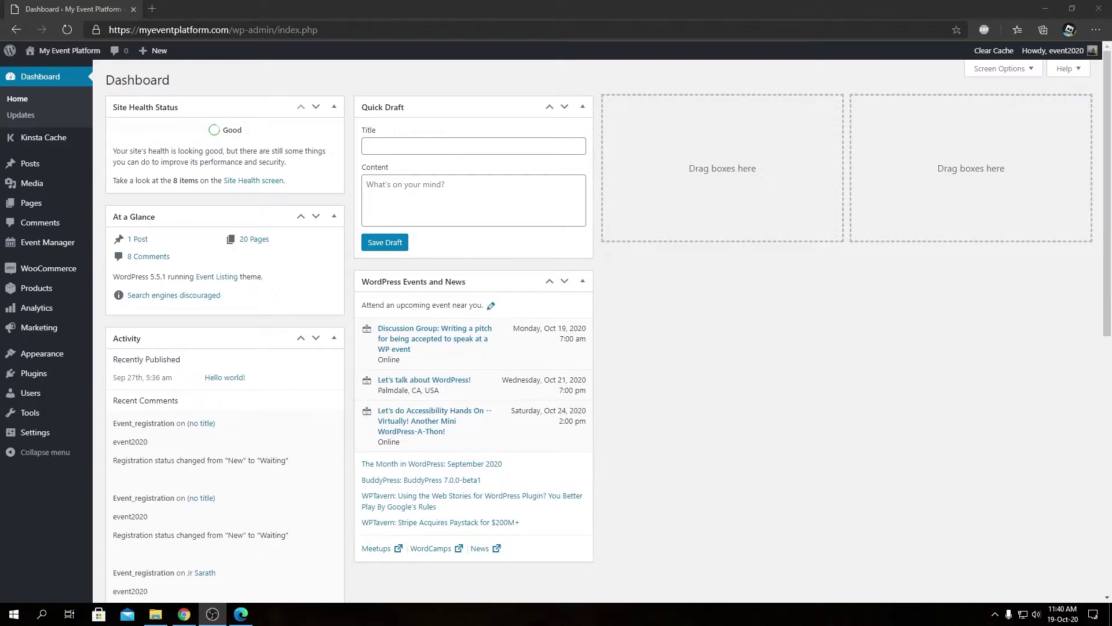
Bring the Edge browser window with the WordPress admin to the front.
{"action": "left_click", "coordinate": [875, 357]}
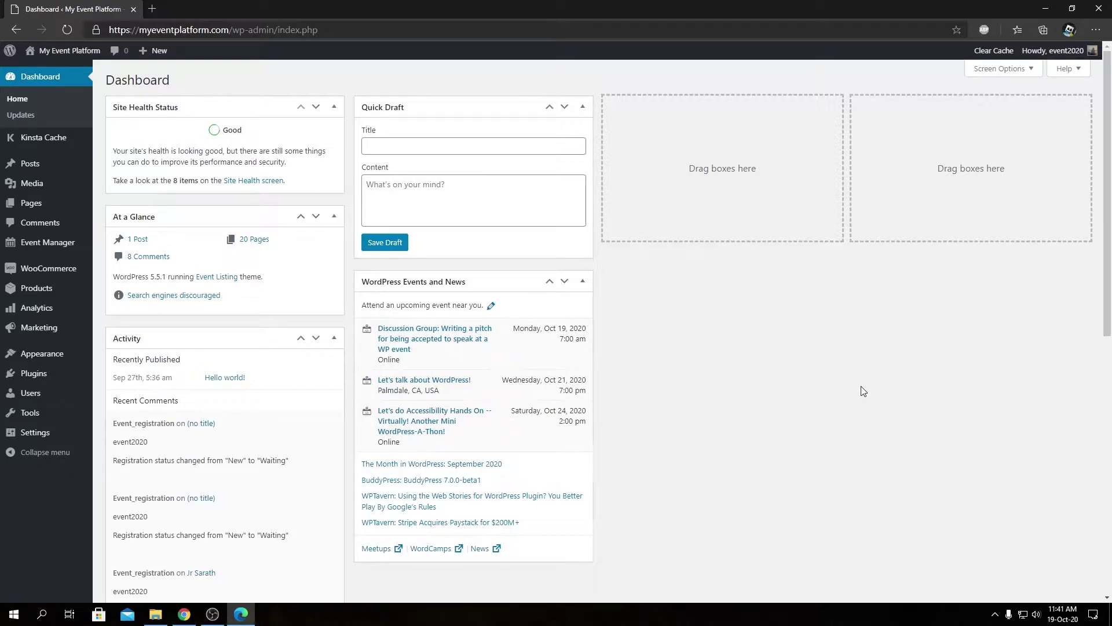
Start a new event from Event Manager > Add New and dismiss the block editor welcome guide.
{"action": "mouse_move", "coordinate": [52, 246]}
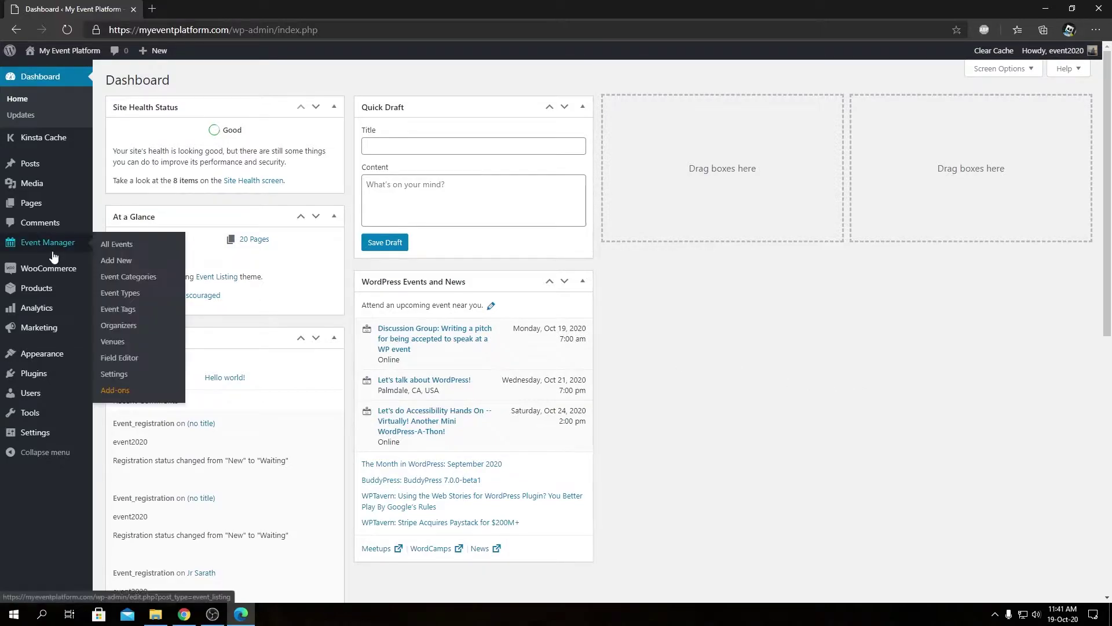
{"action": "left_click", "coordinate": [124, 261]}
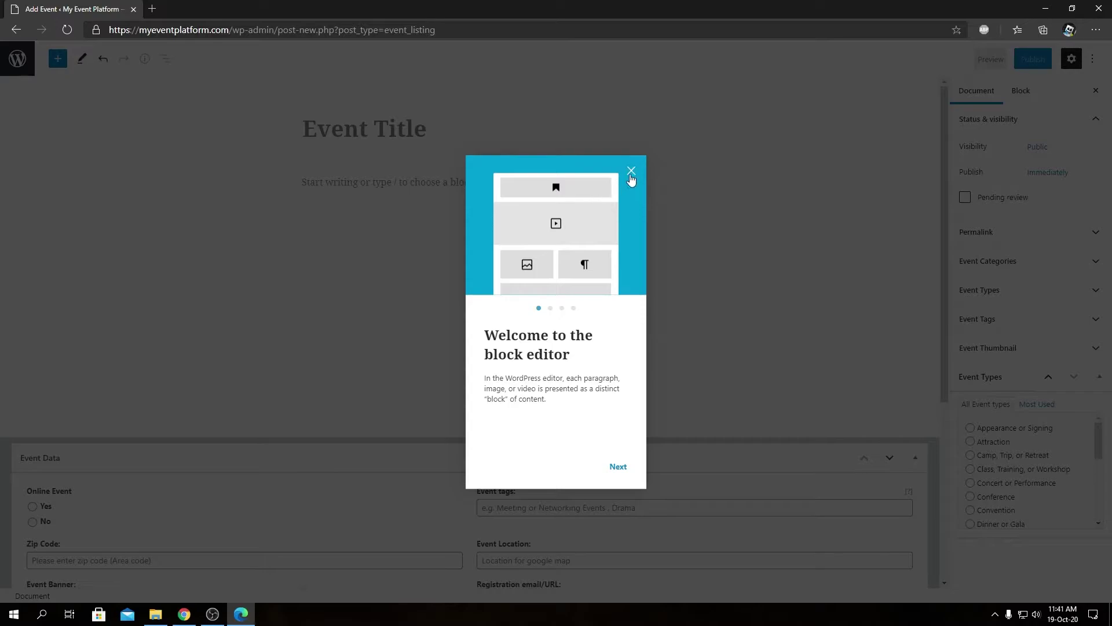
{"action": "left_click", "coordinate": [632, 171]}
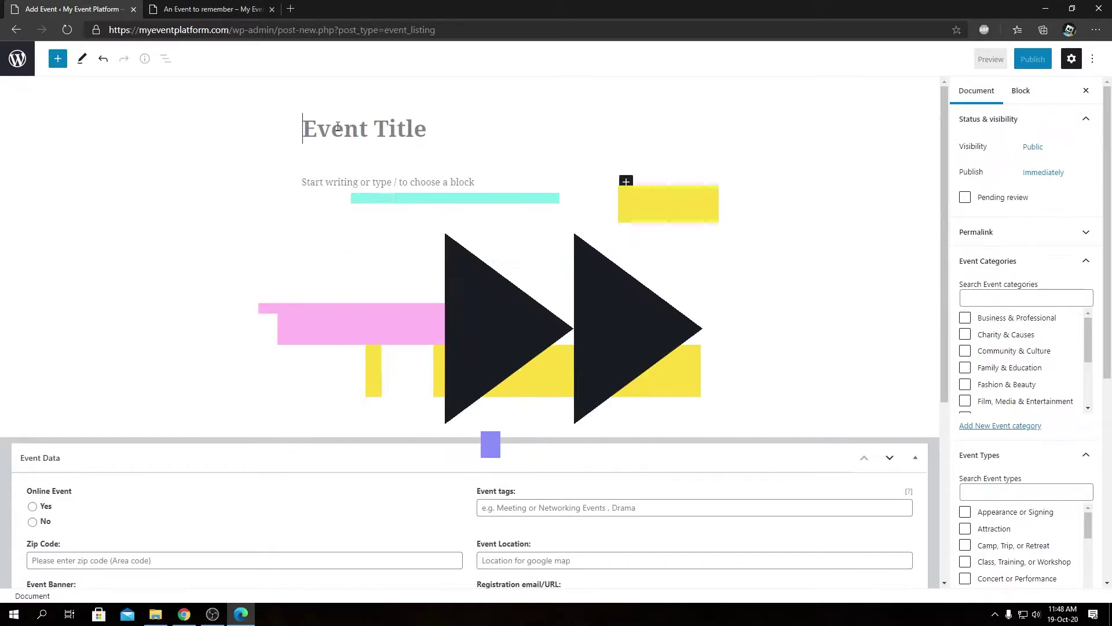
Enter the title 'Saying thank you' and a description about thanking the pandemic's frontline heroes.
{"action": "type", "text": "Saying thank you"}
{"action": "key", "text": "Return"}
{"action": "type", "text": "An event to to s"}
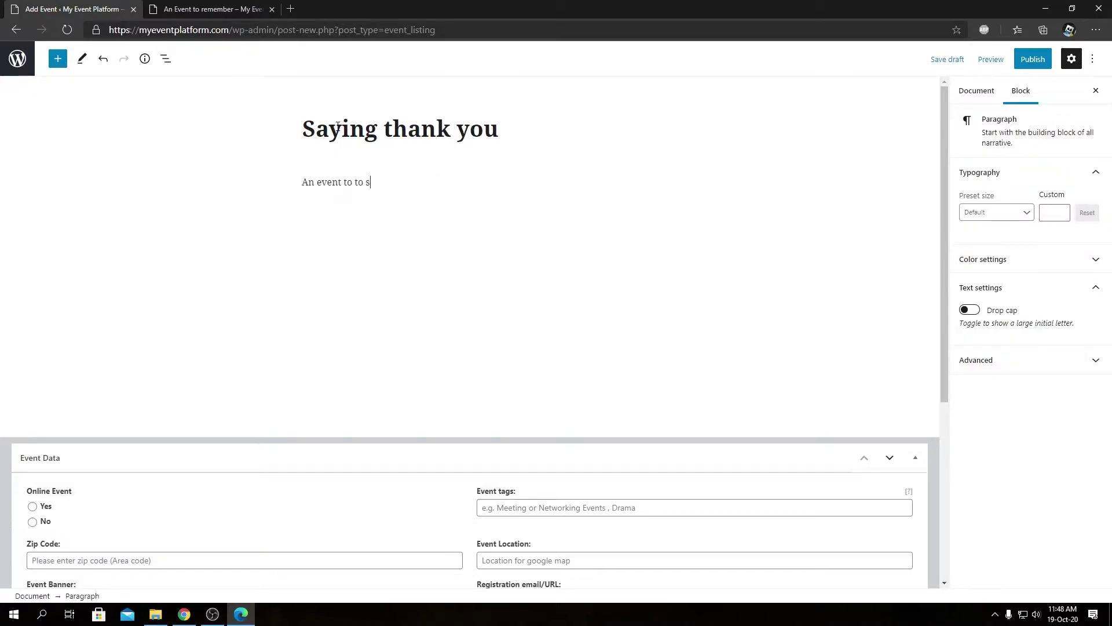
{"action": "type", "text": "ay thank you to our frontline heros of this pandemic"}
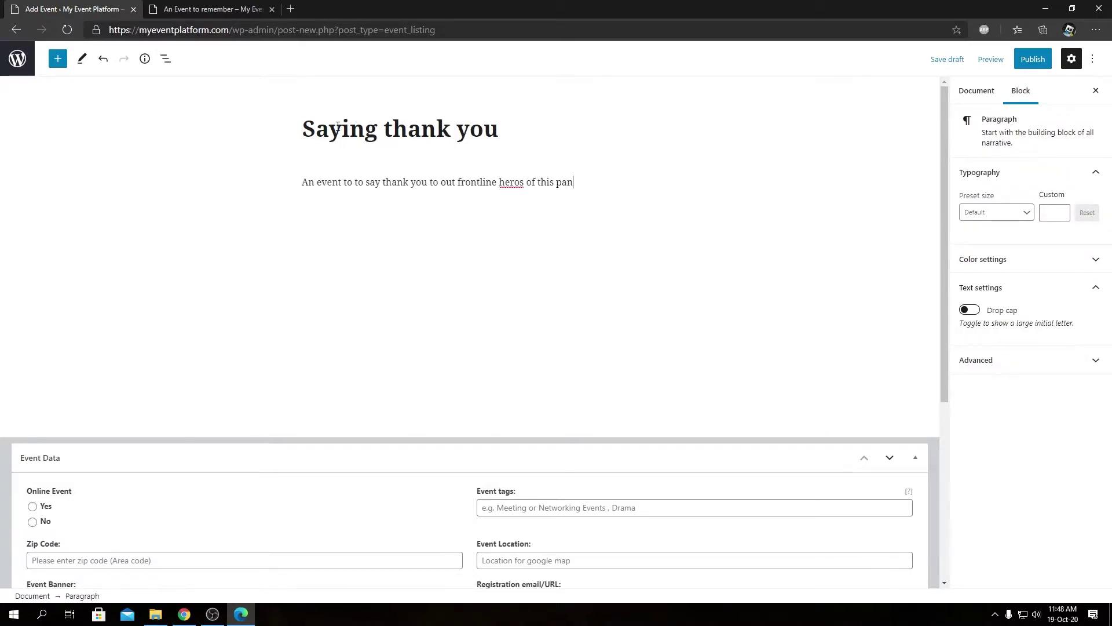
Mark the event online and fill in the banner, 12:00–12:30 AM times and 2020-10-23 start date.
{"action": "scroll", "coordinate": [35, 242], "scroll_direction": "down", "scroll_amount": 5}
{"action": "left_click", "coordinate": [32, 220]}
{"action": "left_click", "coordinate": [372, 315]}
{"action": "left_click", "coordinate": [245, 397]}
{"action": "left_click", "coordinate": [244, 437]}
{"action": "left_click", "coordinate": [46, 472]}
{"action": "left_click", "coordinate": [694, 357]}
Set end date 2020-10-28, organizer Awesome Organizer, featured listing, and the posted-by option.
{"action": "left_click", "coordinate": [695, 397]}
{"action": "left_click", "coordinate": [244, 478]}
{"action": "left_click", "coordinate": [32, 519]}
{"action": "left_click", "coordinate": [548, 557]}
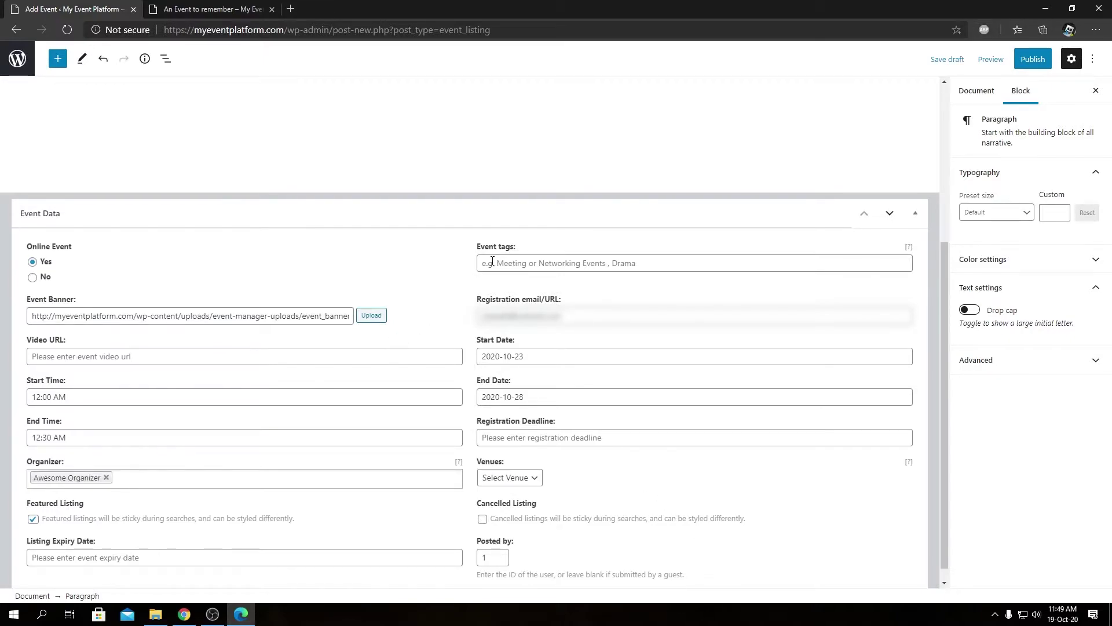
Show the Document sidebar, then type and clear 'Thank you,' in the event tags field.
{"action": "left_click", "coordinate": [976, 91]}
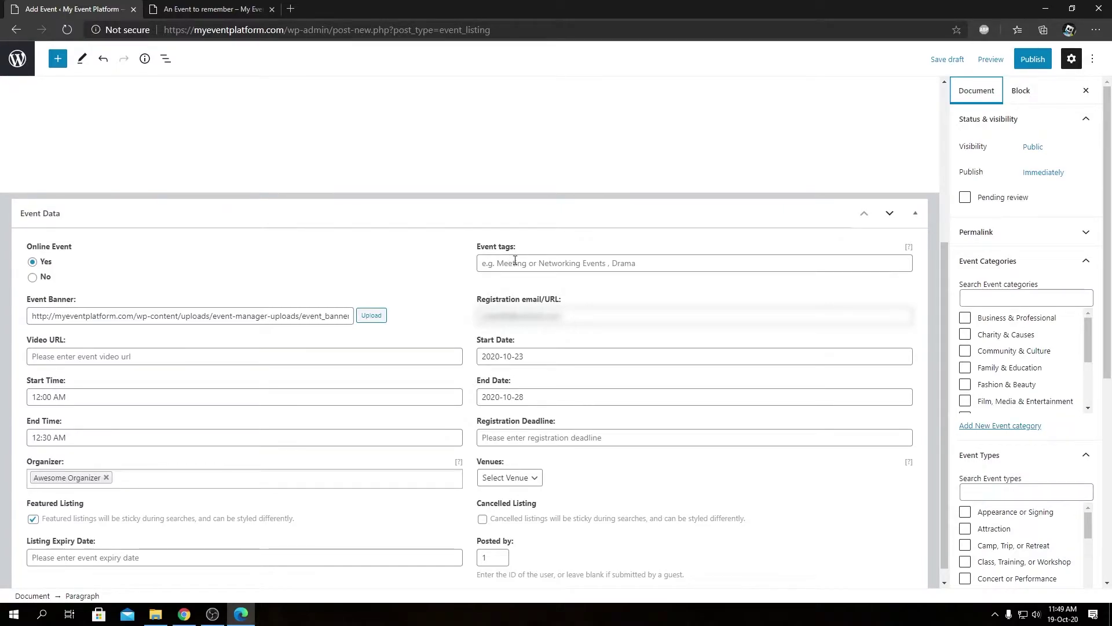
{"action": "left_click", "coordinate": [566, 266]}
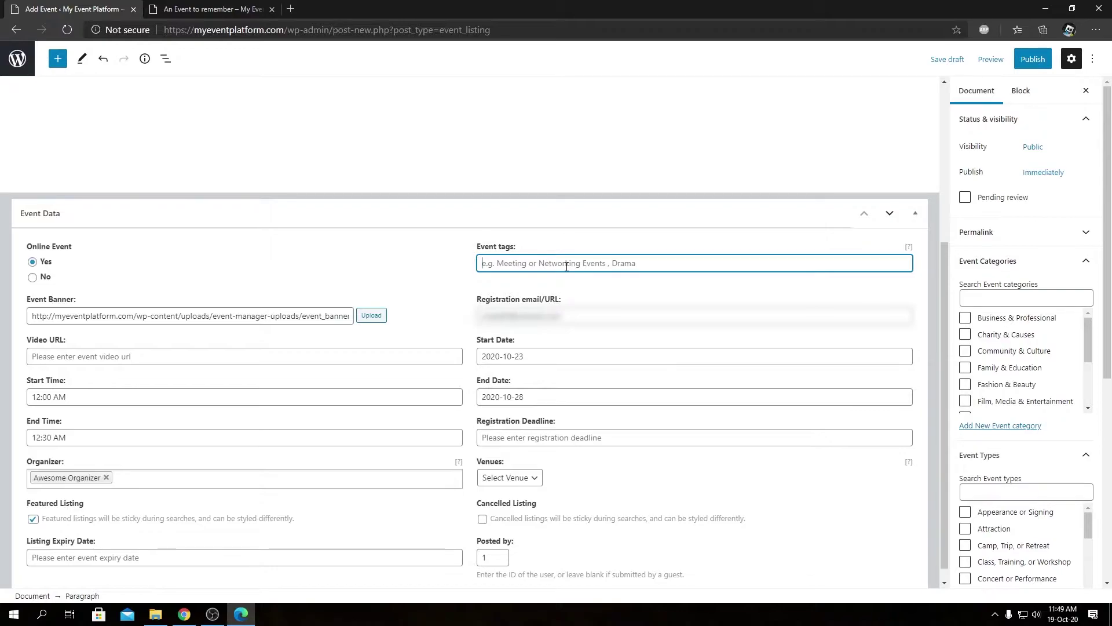
{"action": "type", "text": "Thank yo"}
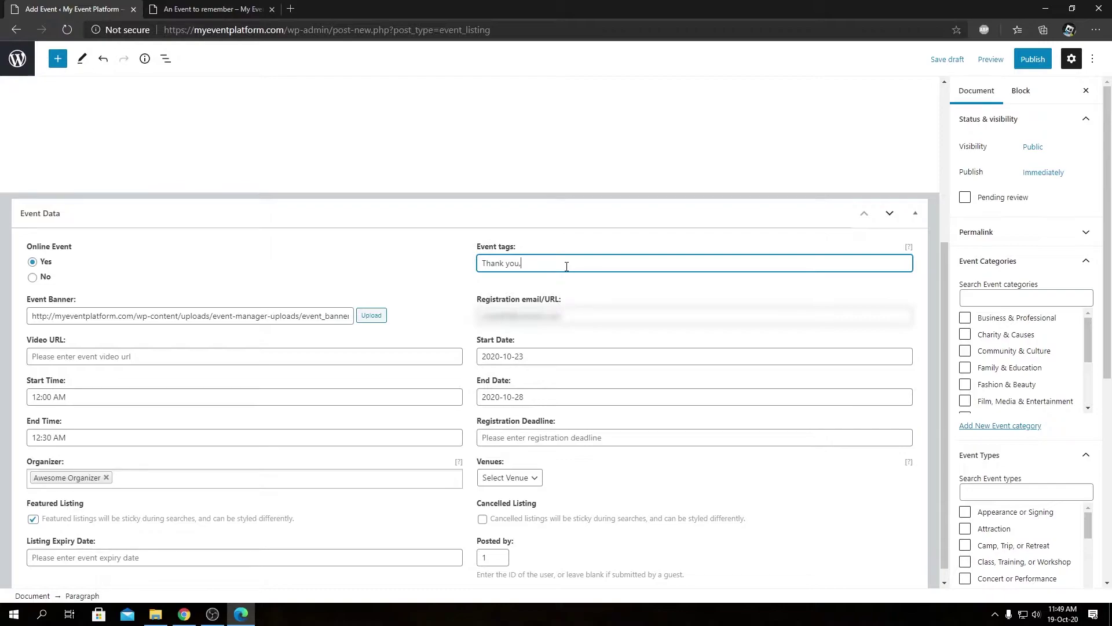
{"action": "type", "text": "u,"}
{"action": "key", "text": "ctrl+a"}
{"action": "key", "text": "BackSpace"}
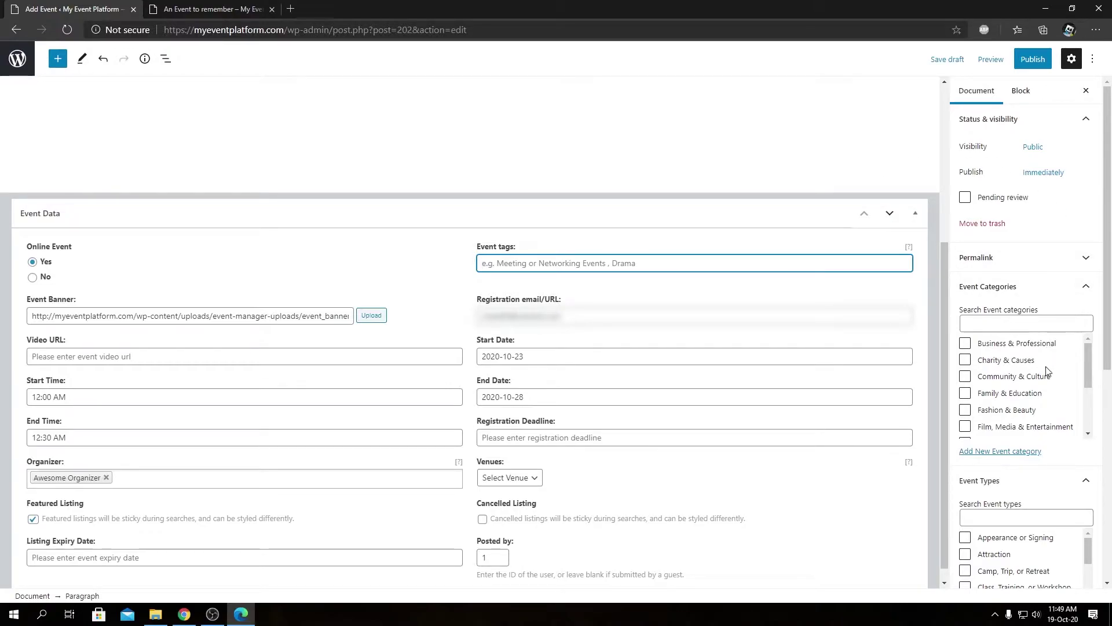
Tick Other under both Event Categories and Event Types.
{"action": "scroll", "coordinate": [1048, 371], "scroll_direction": "down", "scroll_amount": 1}
{"action": "scroll", "coordinate": [1048, 372], "scroll_direction": "down", "scroll_amount": 1}
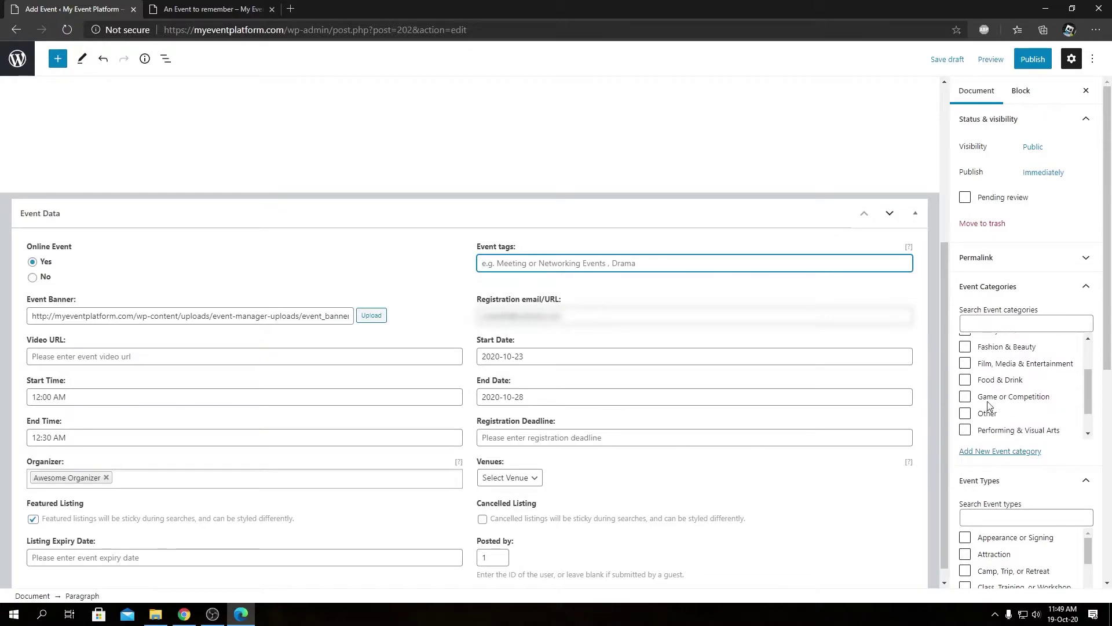
{"action": "left_click", "coordinate": [966, 414]}
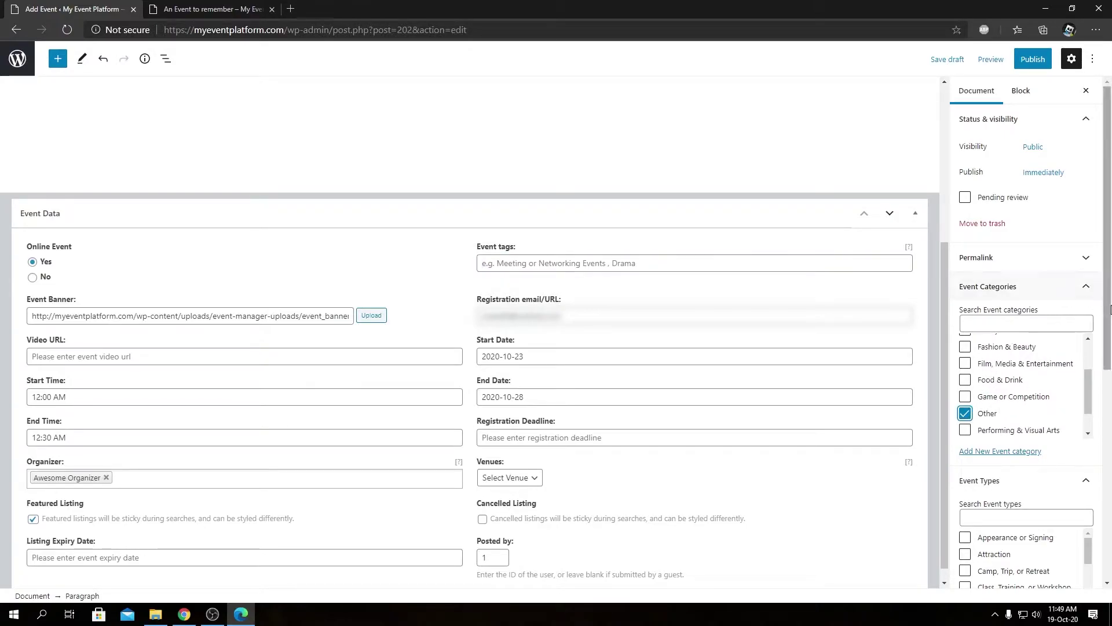
{"action": "scroll", "coordinate": [1106, 313], "scroll_direction": "down", "scroll_amount": 4}
{"action": "scroll", "coordinate": [1017, 381], "scroll_direction": "down", "scroll_amount": 1}
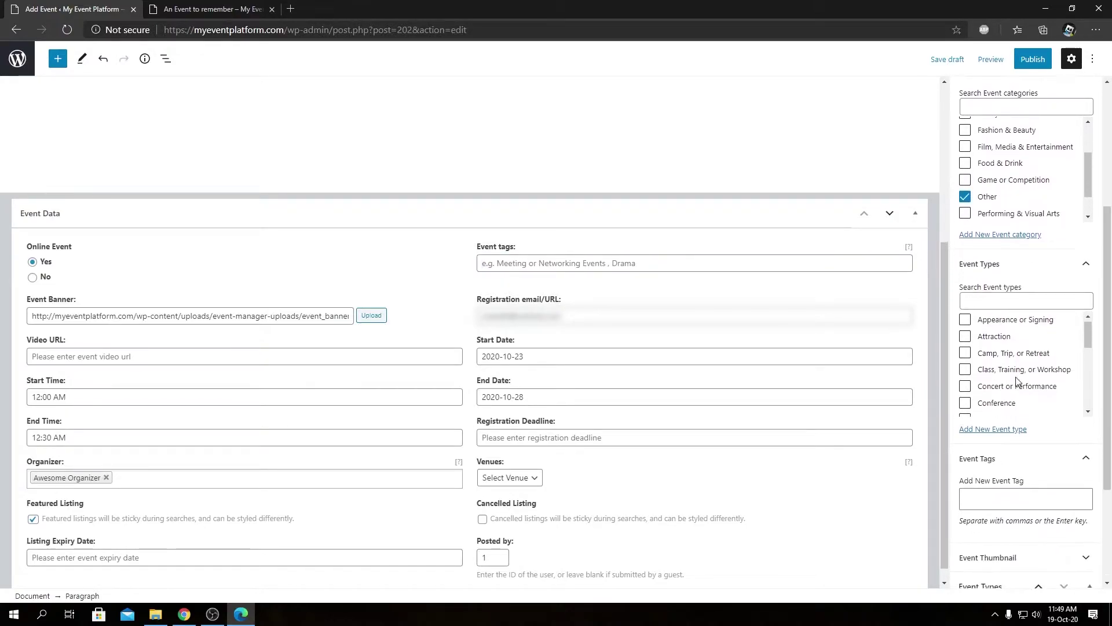
{"action": "scroll", "coordinate": [1016, 381], "scroll_direction": "down", "scroll_amount": 3}
{"action": "left_click", "coordinate": [964, 362]}
{"action": "scroll", "coordinate": [1050, 453], "scroll_direction": "down", "scroll_amount": 3}
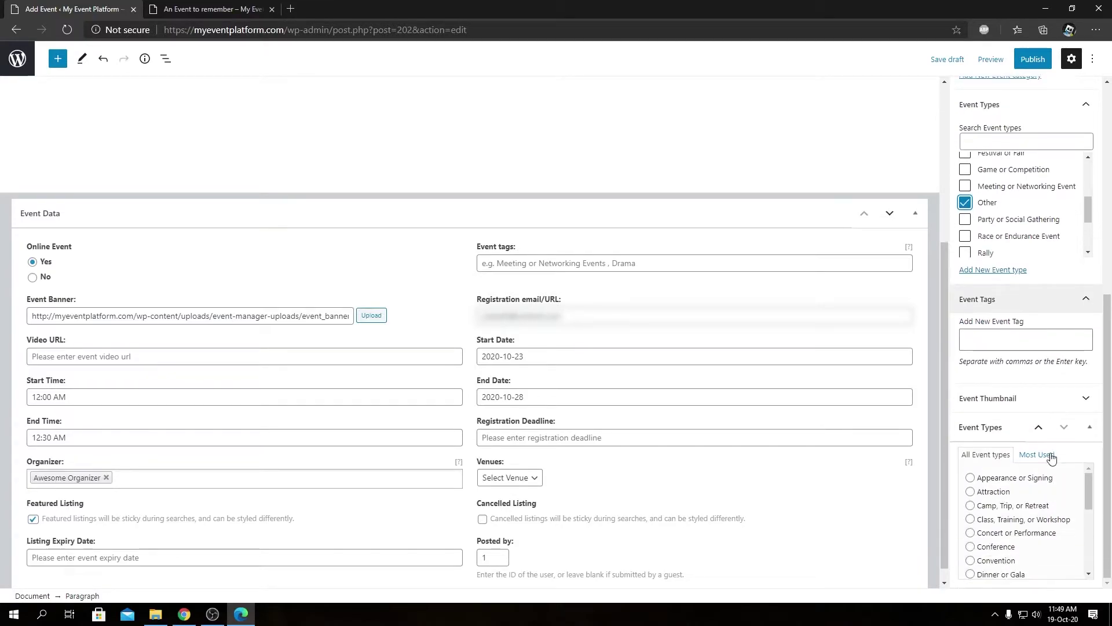
Add the tags Thank you and Pandemic, then type Appreciation, correcting its misspelling.
{"action": "left_click", "coordinate": [1001, 341]}
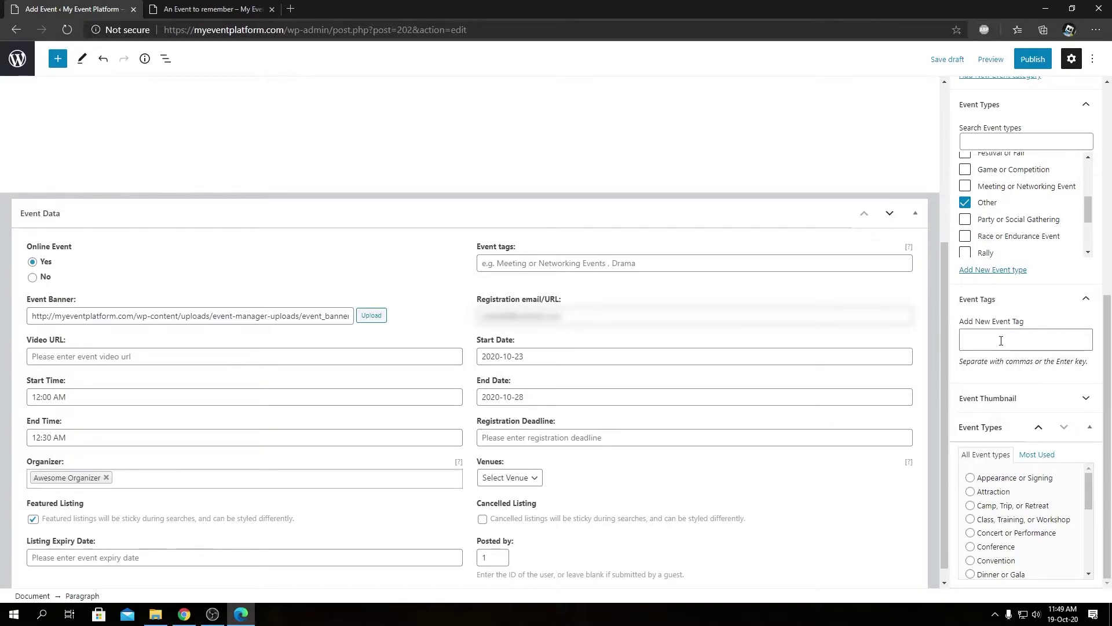
{"action": "type", "text": "Thank you"}
{"action": "key", "text": "Return"}
{"action": "type", "text": "Pandemic"}
{"action": "key", "text": "Return"}
{"action": "type", "text": "Appriciation"}
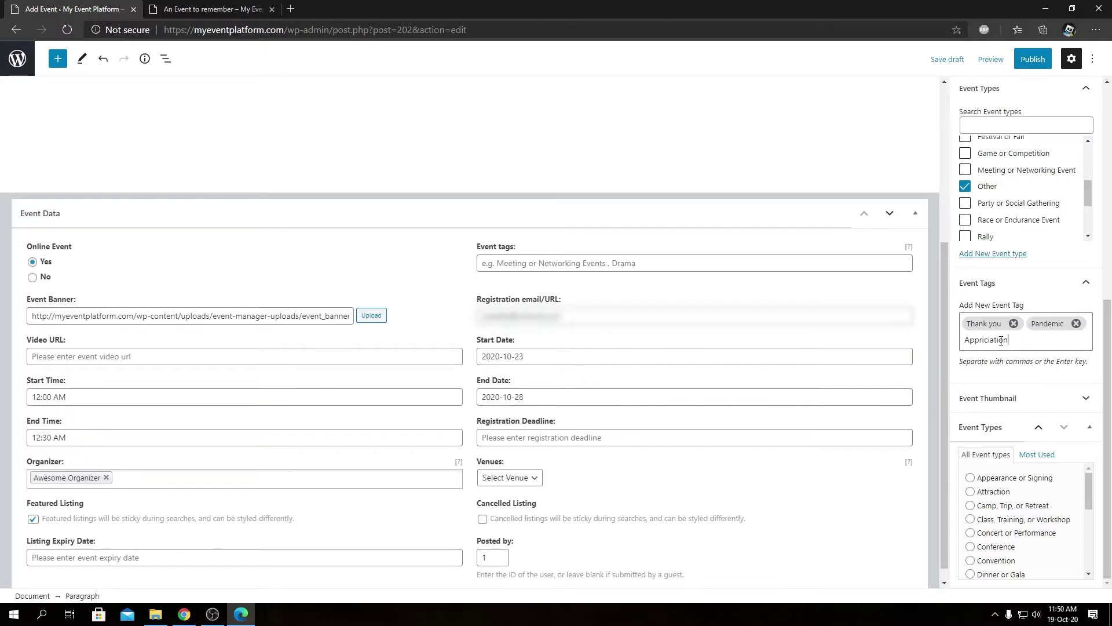
{"action": "right_click", "coordinate": [1001, 340]}
{"action": "left_click", "coordinate": [956, 345]}
Confirm the Appreciation tag and publish the Saying thank you event.
{"action": "key", "text": "Return"}
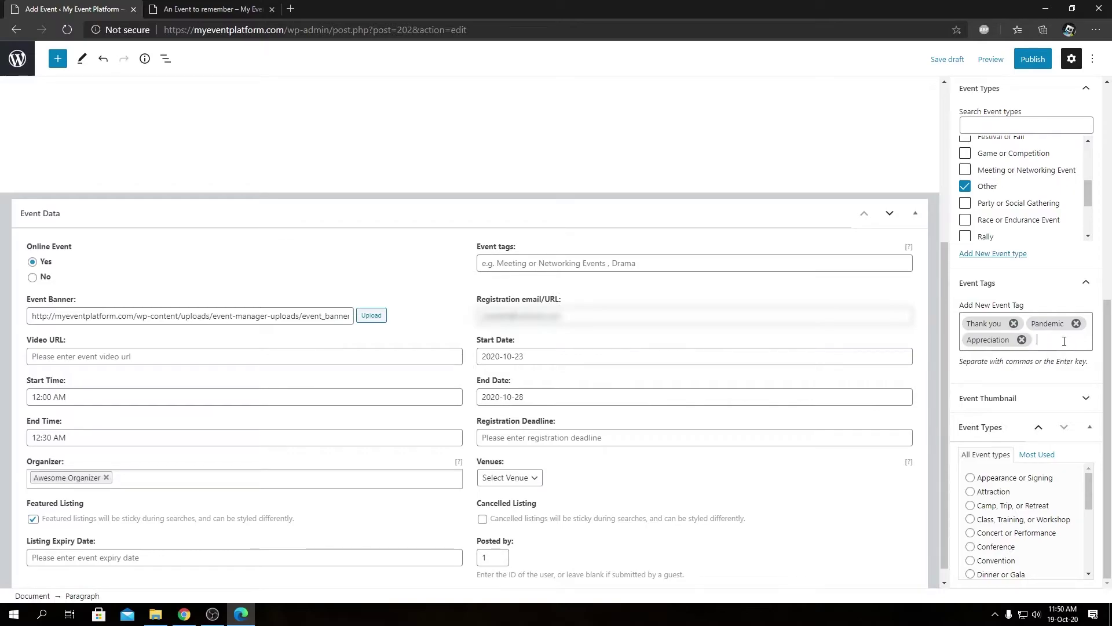
{"action": "left_click", "coordinate": [1029, 66]}
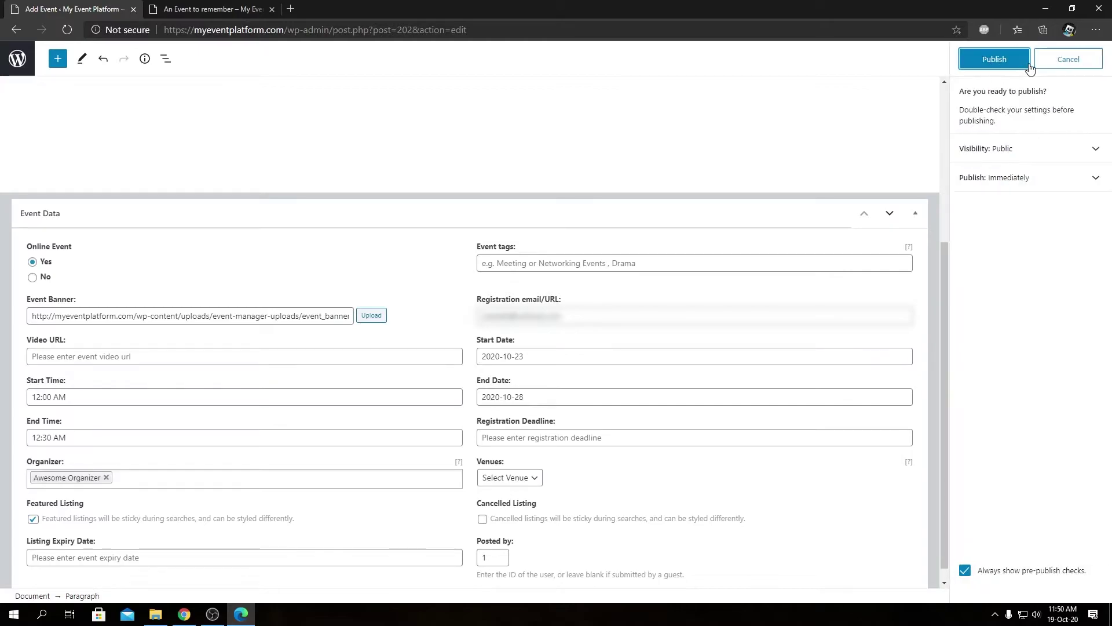
{"action": "left_click", "coordinate": [1020, 65]}
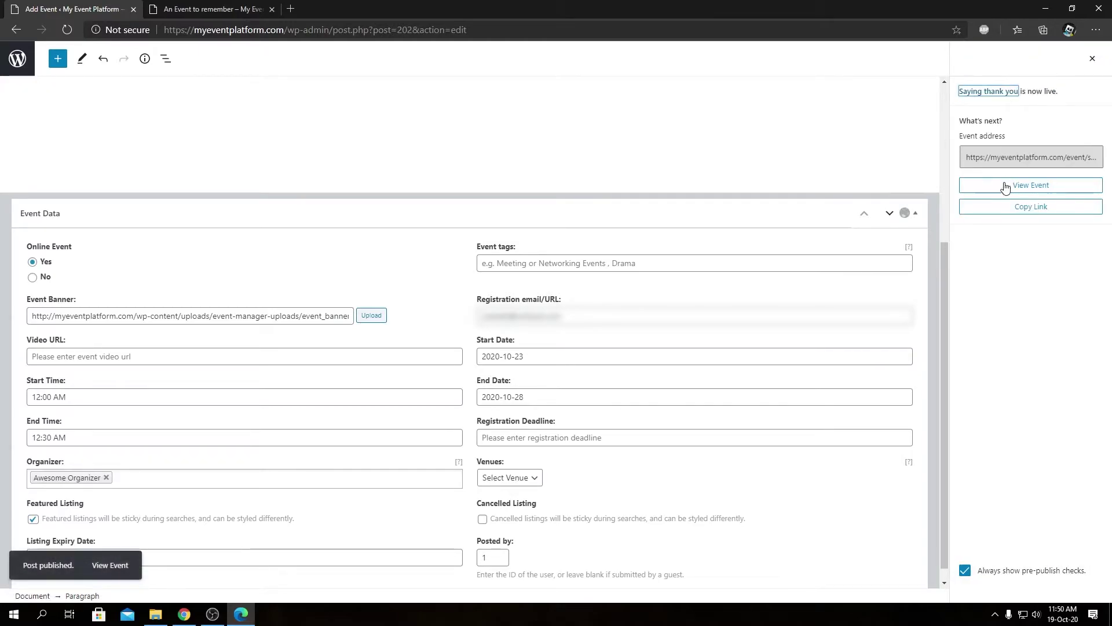
Open the live event page in a new tab and close the old An Event to remember tab.
{"action": "right_click", "coordinate": [1005, 188]}
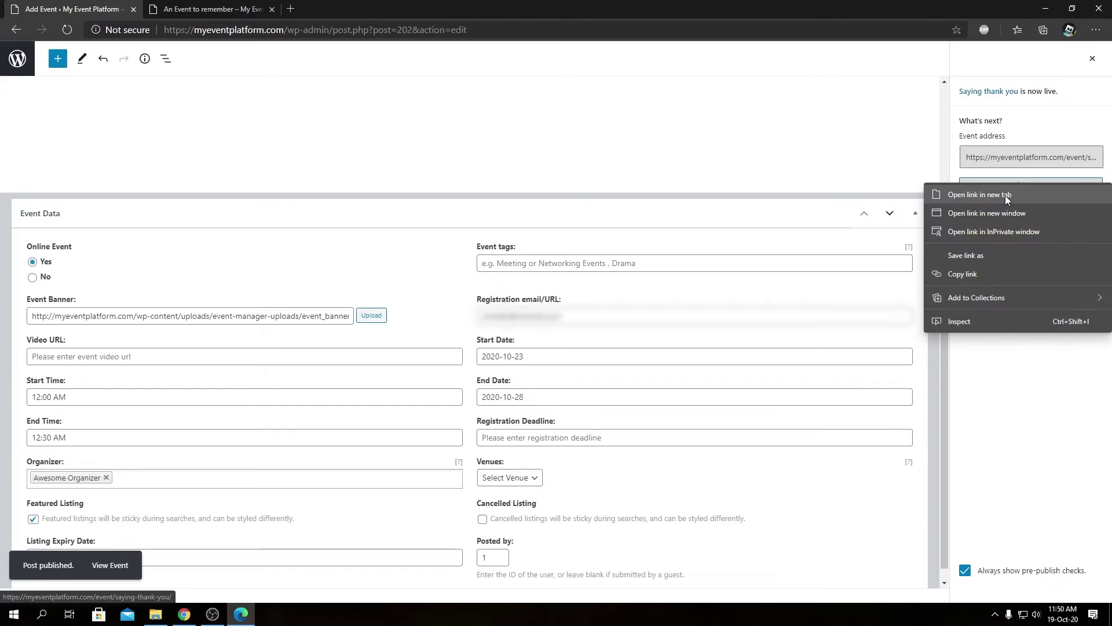
{"action": "left_click", "coordinate": [1006, 196]}
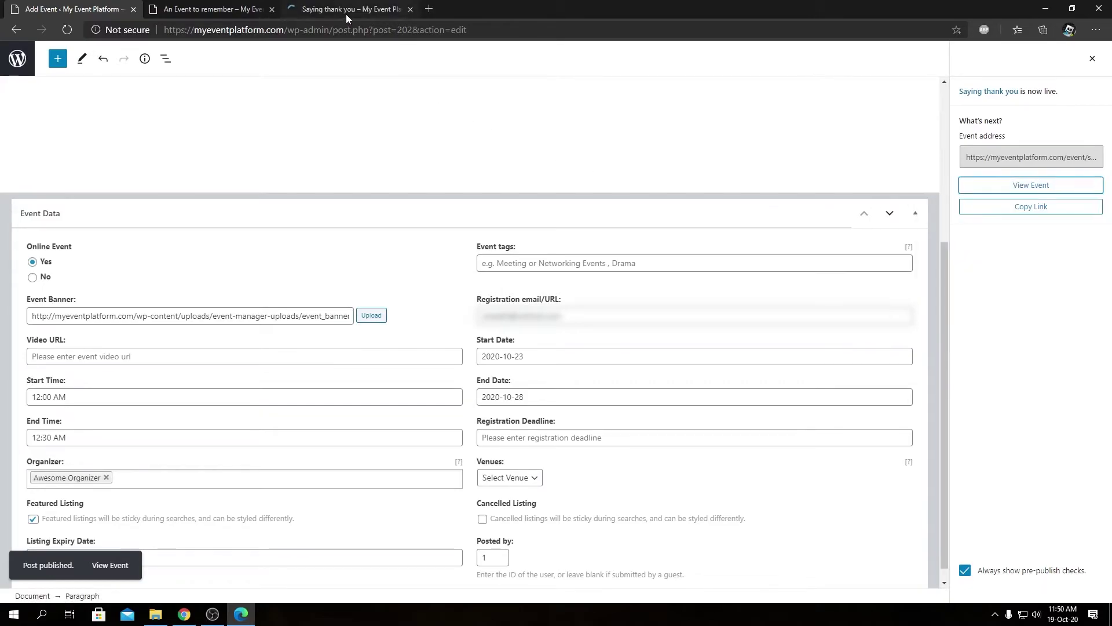
{"action": "left_click", "coordinate": [271, 9]}
{"action": "left_click", "coordinate": [214, 9]}
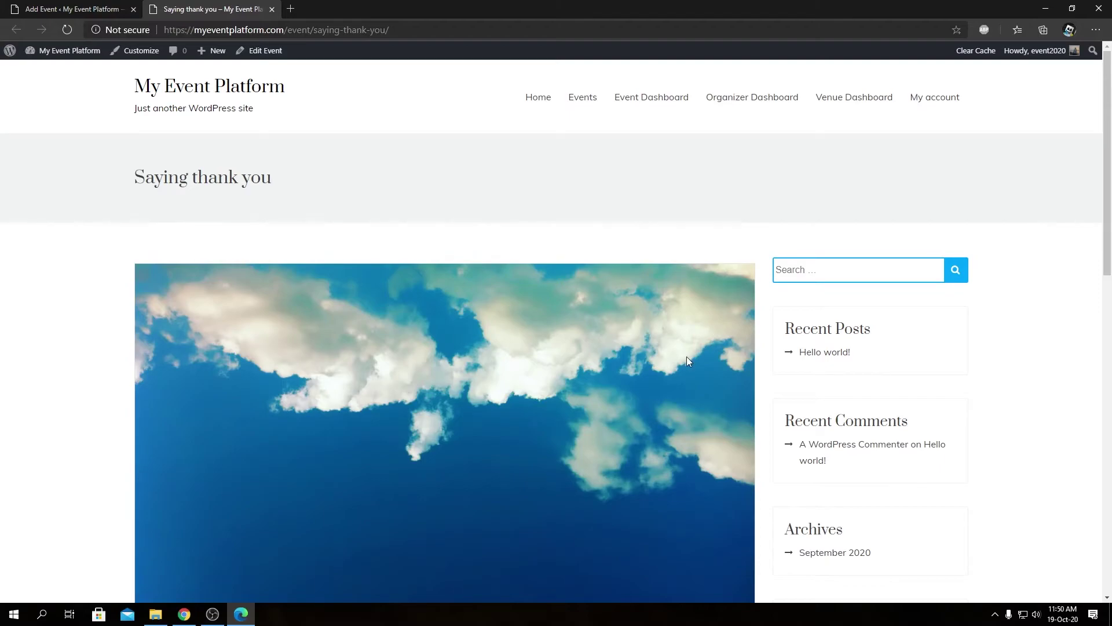
Review the Date And Time, Location, Event Types, Event Category and Event Tags sections.
{"action": "scroll", "coordinate": [686, 356], "scroll_direction": "down", "scroll_amount": 7}
{"action": "scroll", "coordinate": [688, 361], "scroll_direction": "down", "scroll_amount": 2}
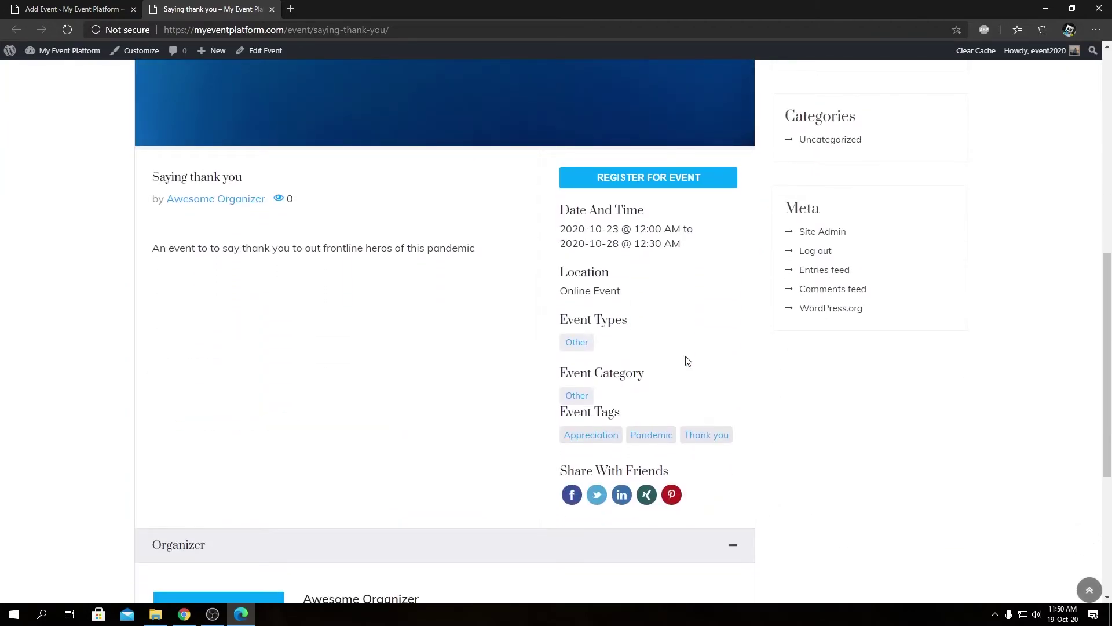
{"action": "double_click", "coordinate": [577, 212]}
{"action": "double_click", "coordinate": [585, 272]}
{"action": "double_click", "coordinate": [589, 319]}
{"action": "double_click", "coordinate": [601, 375]}
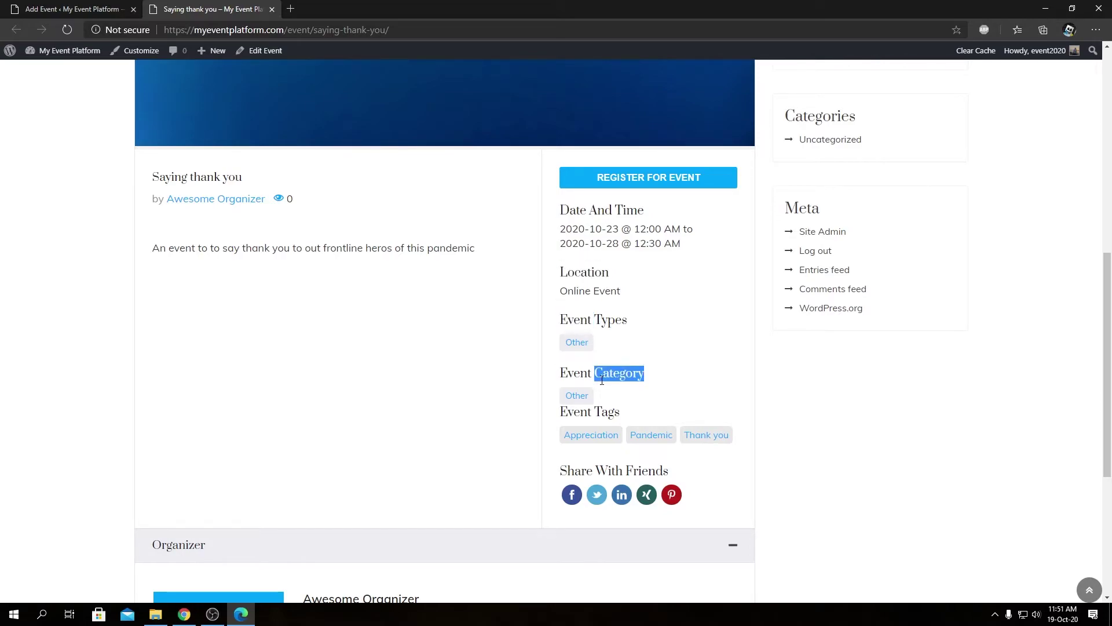
{"action": "triple_click", "coordinate": [601, 415]}
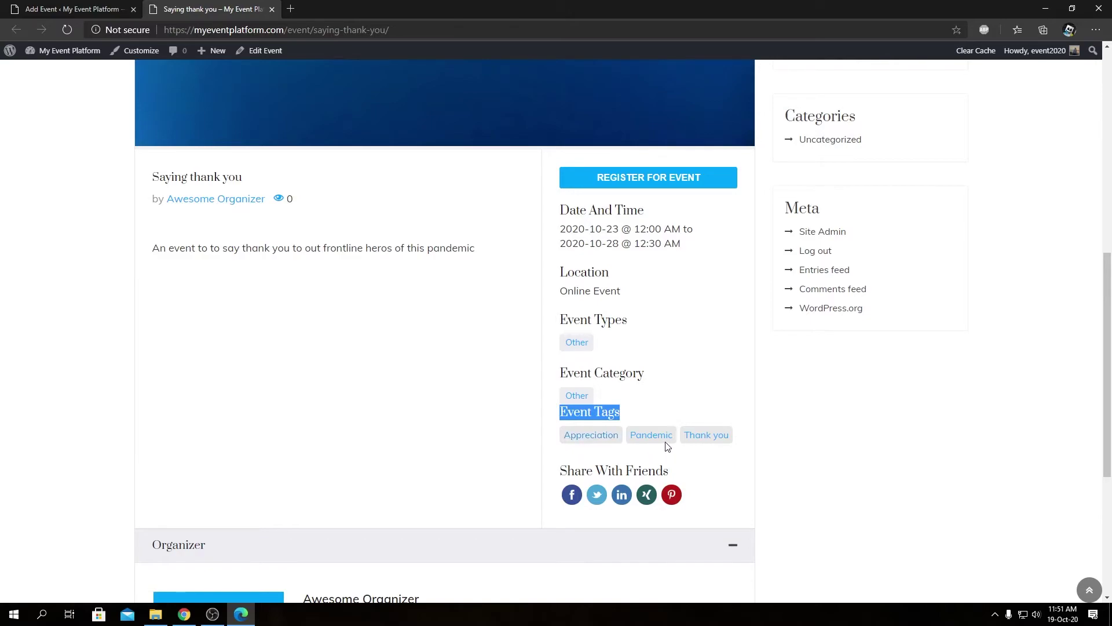
Close the publish confirmation panel and go to Event Manager's All Events list to open Nature Event.
{"action": "left_click", "coordinate": [51, 6]}
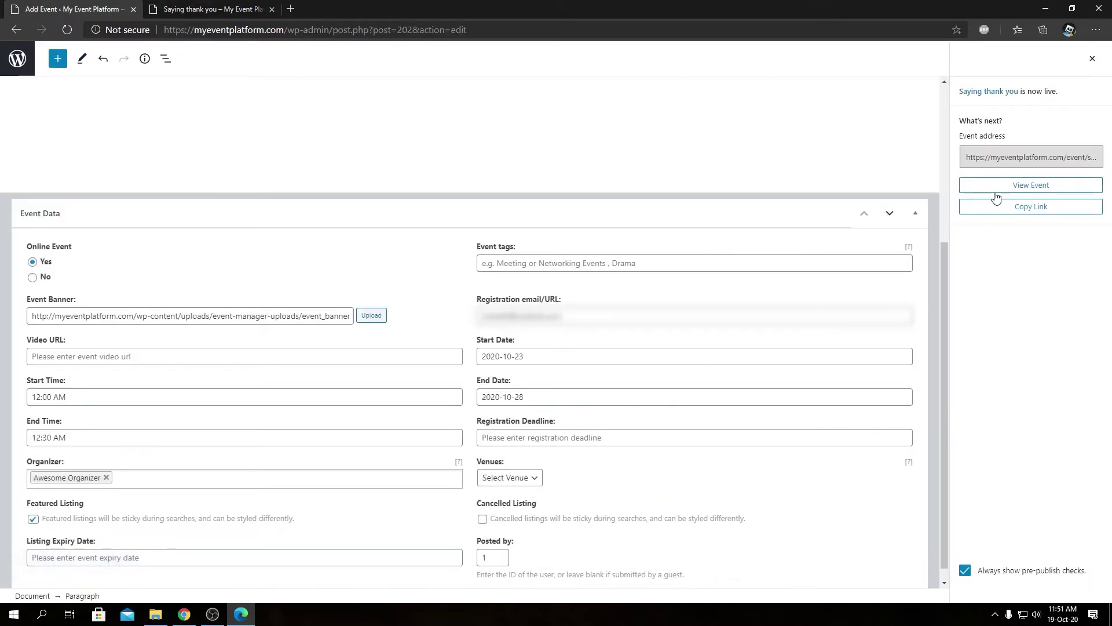
{"action": "left_click", "coordinate": [1091, 65]}
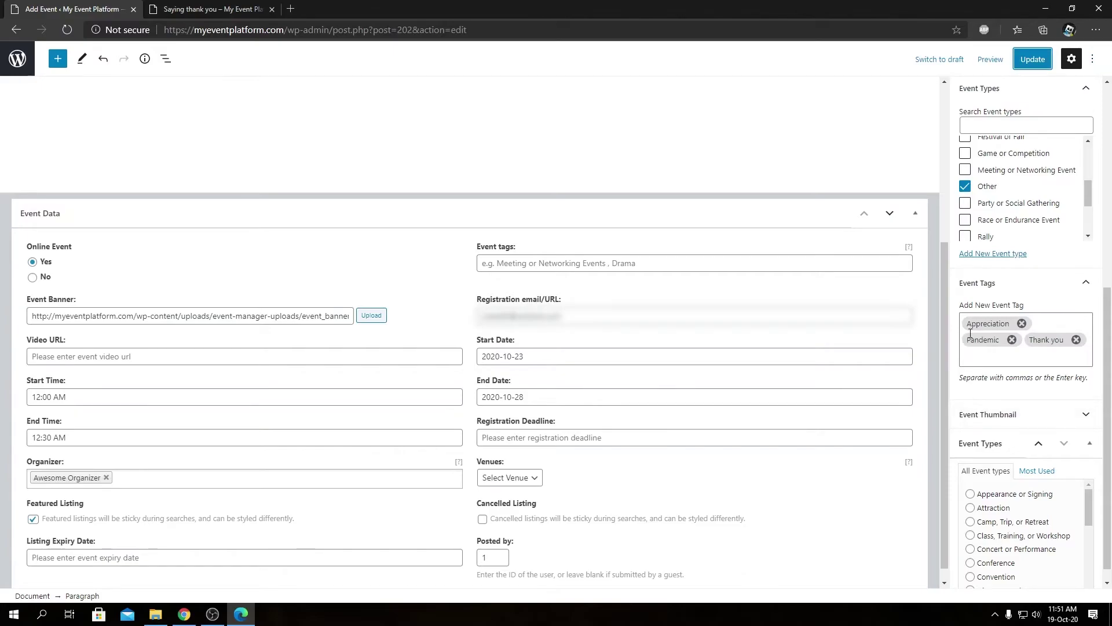
{"action": "left_click", "coordinate": [209, 9]}
{"action": "left_click", "coordinate": [415, 411]}
{"action": "key", "text": "ctrl+shift+Tab"}
{"action": "left_click", "coordinate": [16, 60]}
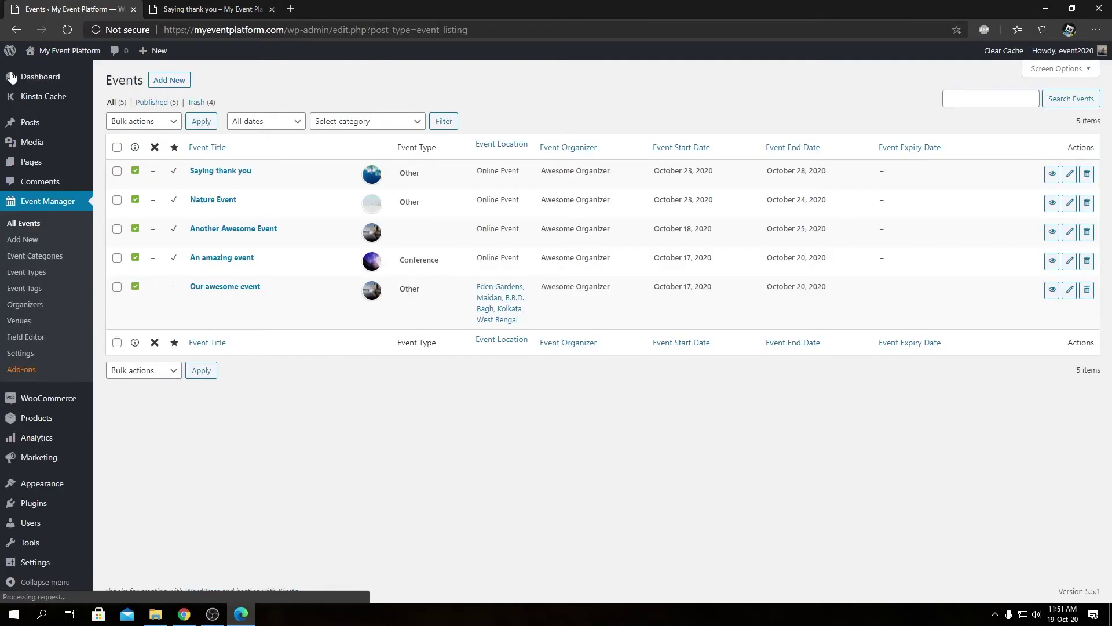
{"action": "mouse_move", "coordinate": [12, 85]}
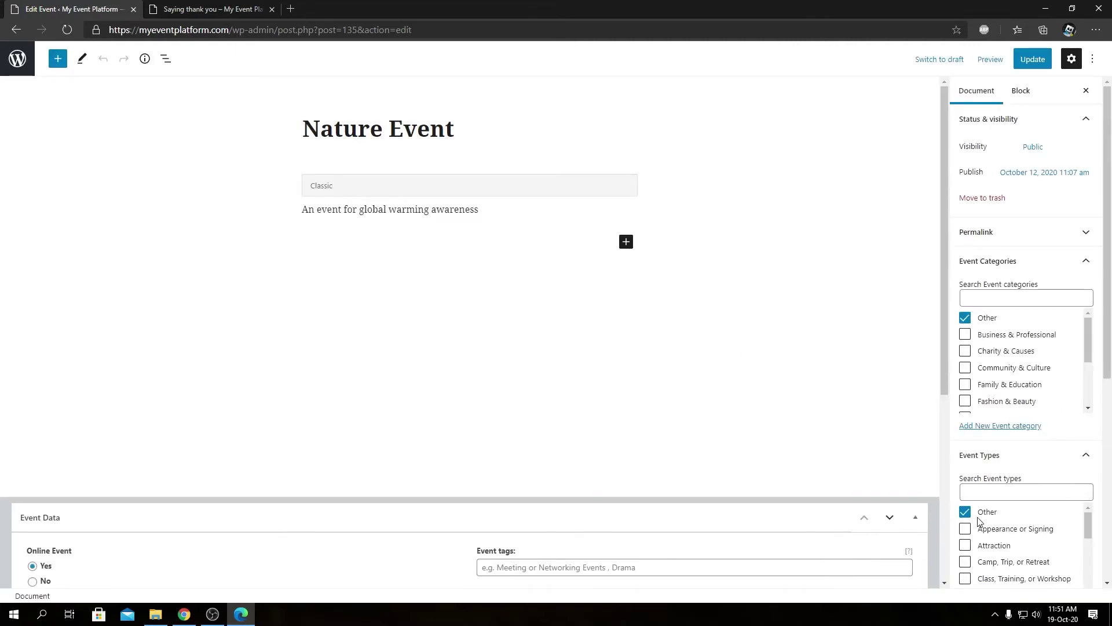
Add the tags Nature, Global Warming and Save Nature in the Nature Event's Event Tags box.
{"action": "scroll", "coordinate": [1026, 421], "scroll_direction": "down", "scroll_amount": 5}
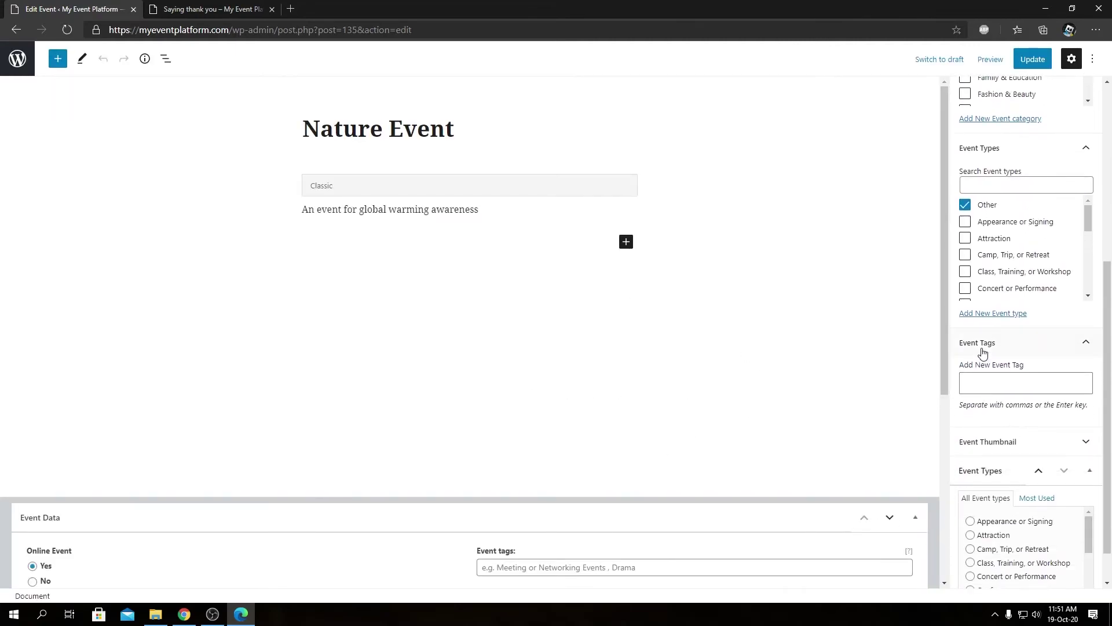
{"action": "left_click", "coordinate": [969, 382]}
{"action": "type", "text": "nature"}
{"action": "key", "text": "Return"}
{"action": "type", "text": "Glo"}
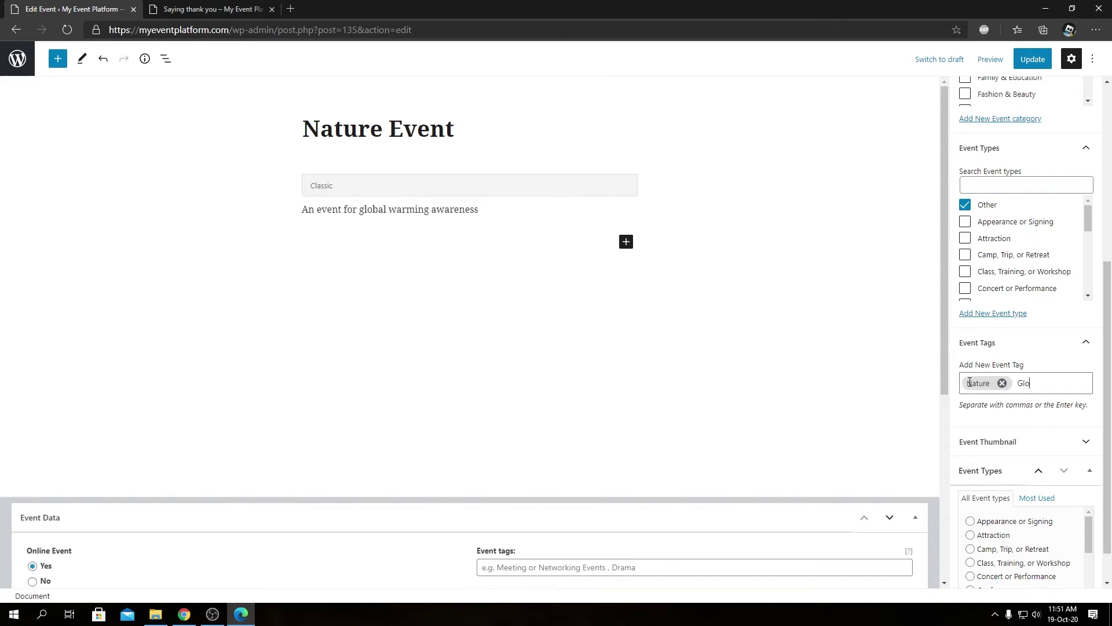
{"action": "type", "text": "bal Warming"}
{"action": "key", "text": "Return"}
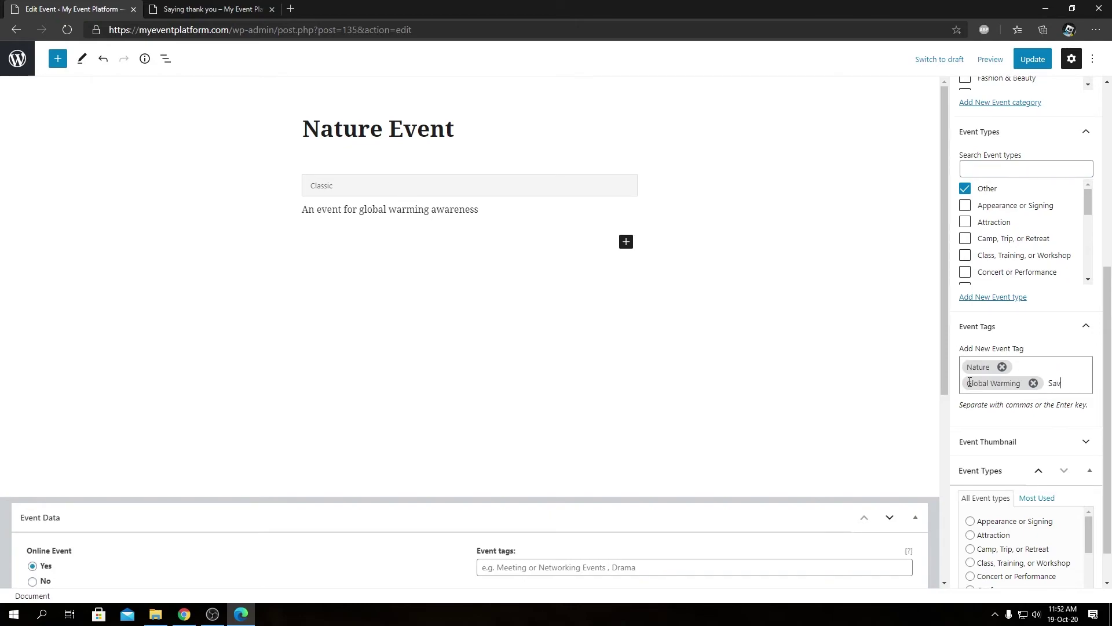
{"action": "type", "text": "Nature"}
{"action": "key", "text": "Return"}
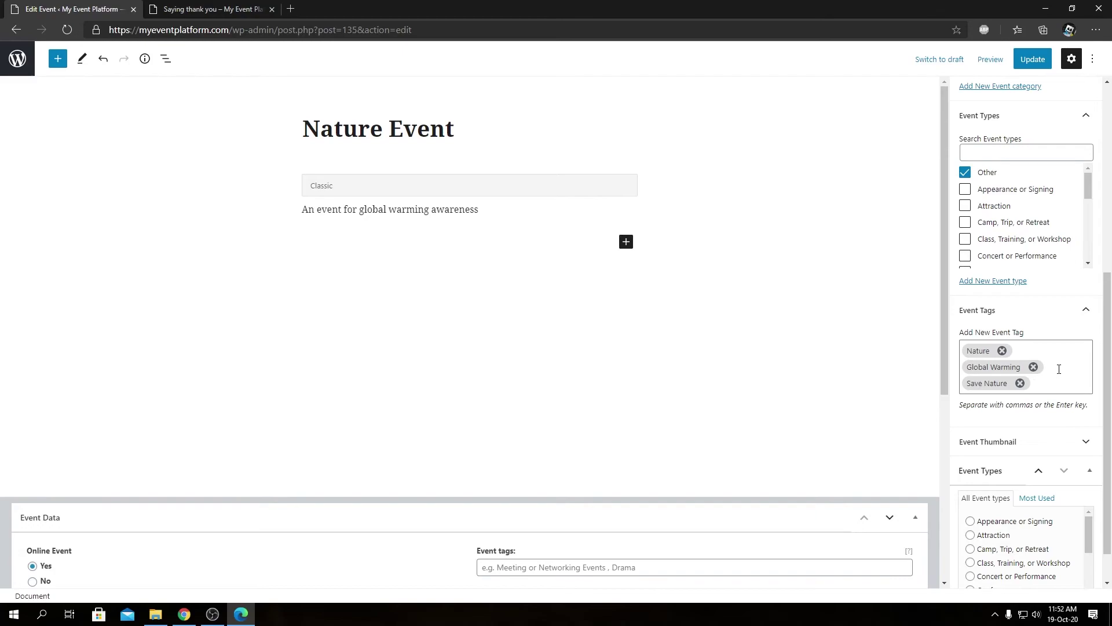
Update the Nature Event, open its live page in a new tab, and highlight the Event Tags heading.
{"action": "left_click", "coordinate": [1035, 59]}
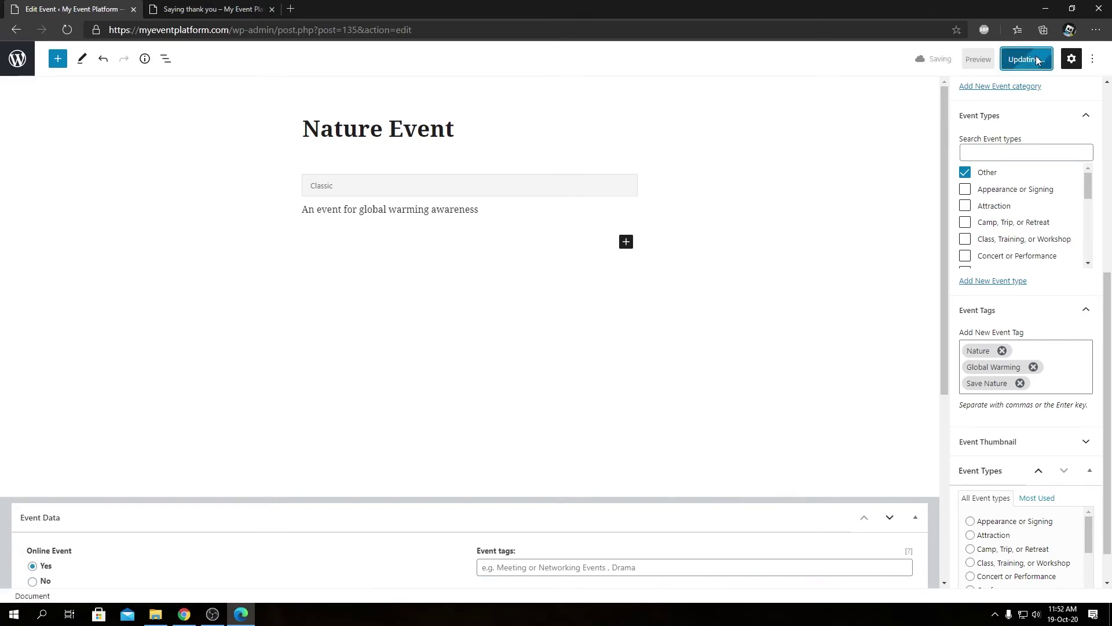
{"action": "right_click", "coordinate": [88, 567]}
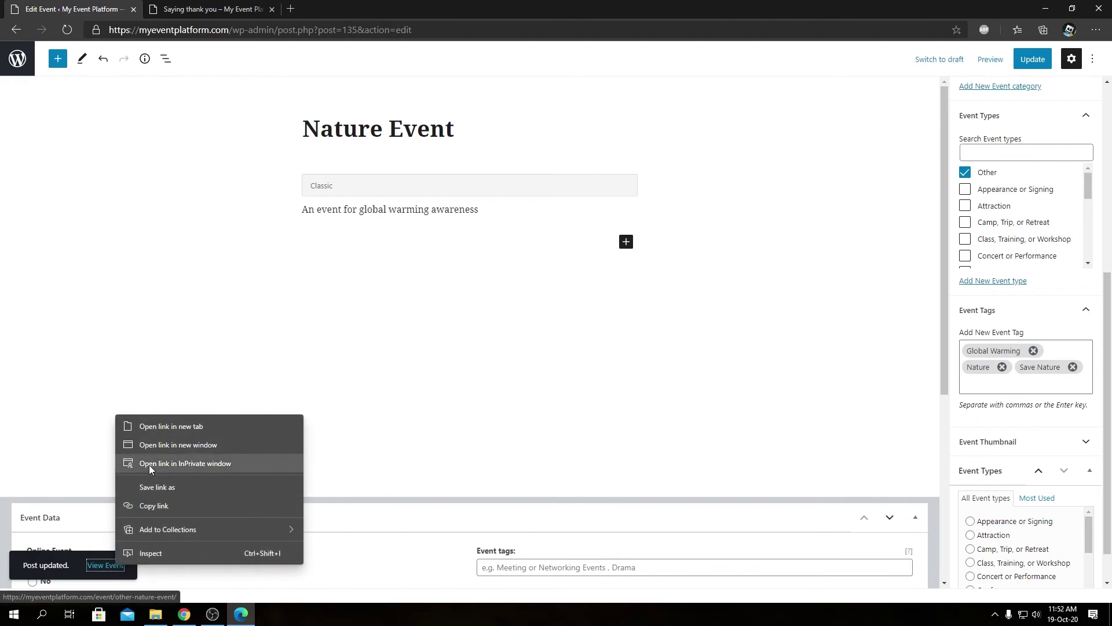
{"action": "left_click", "coordinate": [171, 430]}
{"action": "left_click", "coordinate": [336, 9]}
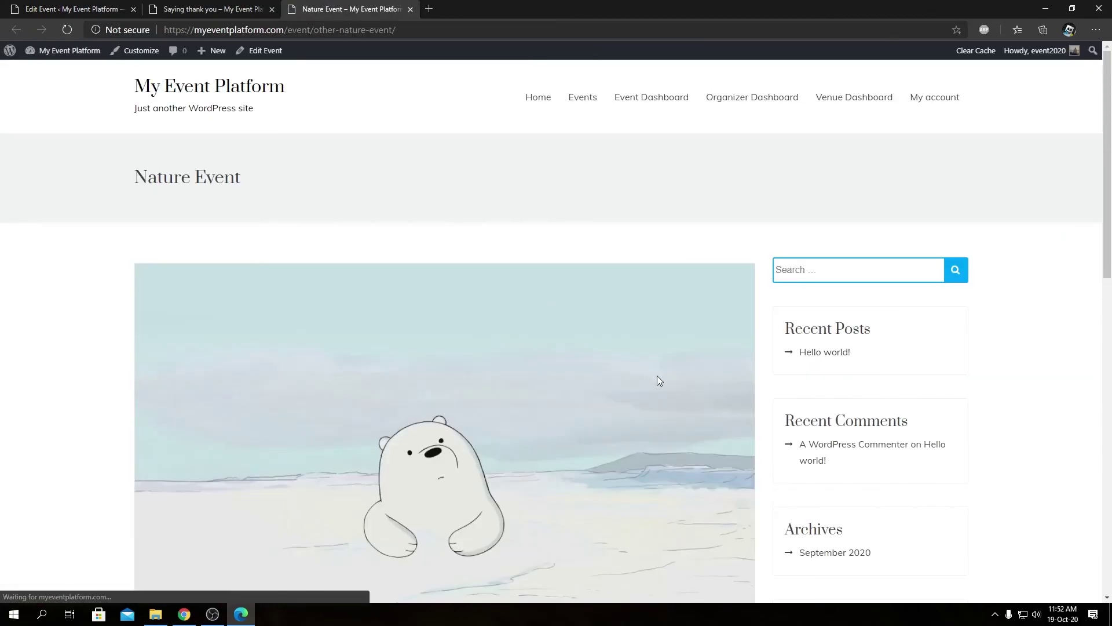
{"action": "scroll", "coordinate": [657, 377], "scroll_direction": "down", "scroll_amount": 8}
{"action": "left_click_drag", "start_coordinate": [560, 373], "coordinate": [621, 372]}
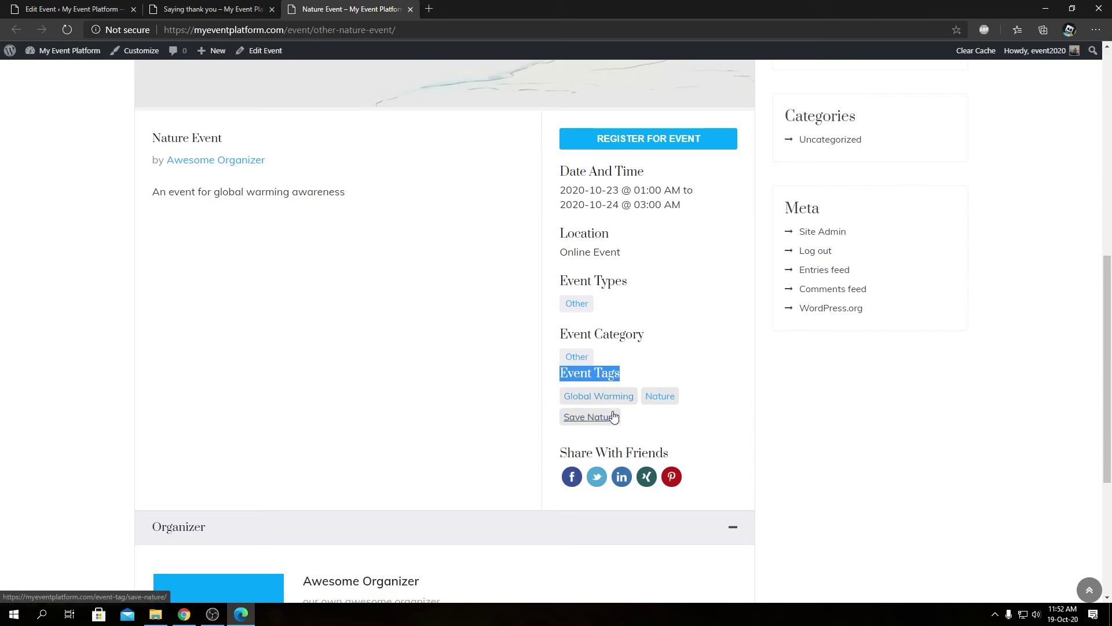